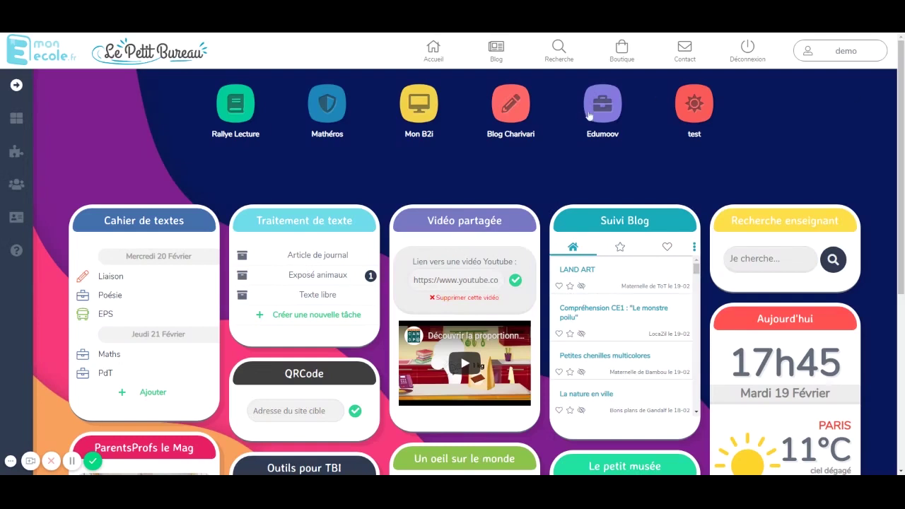
Step: Open the blank whiteboard from the TBI tools and draw a thick green freehand curve with the pencil
scroll(371, 200, "down", 3)
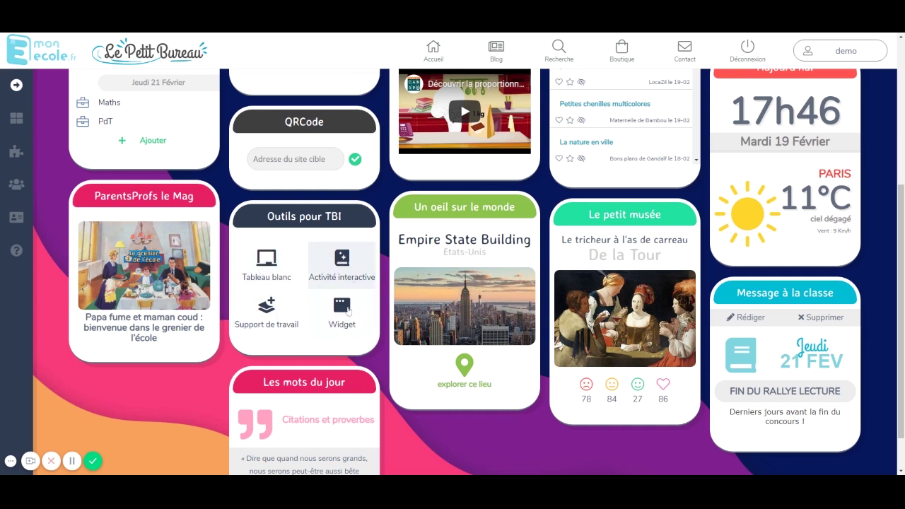
left_click(275, 267)
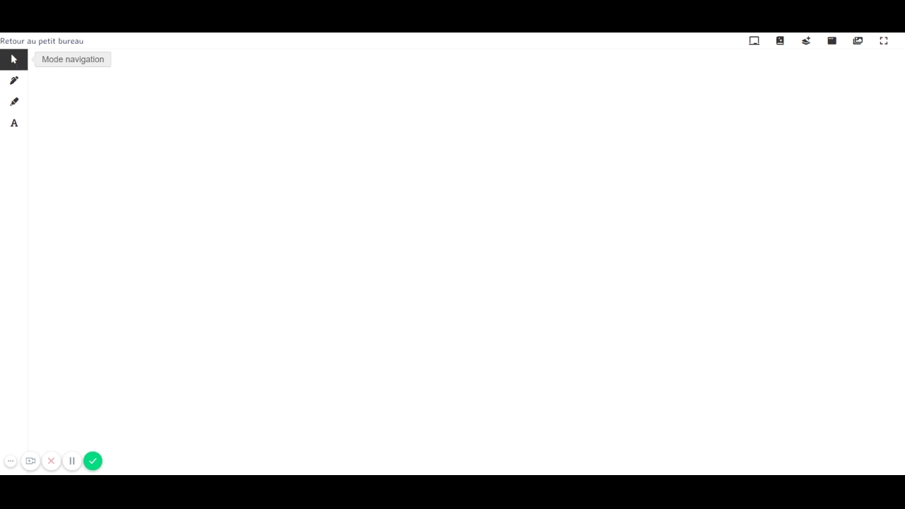
left_click(15, 84)
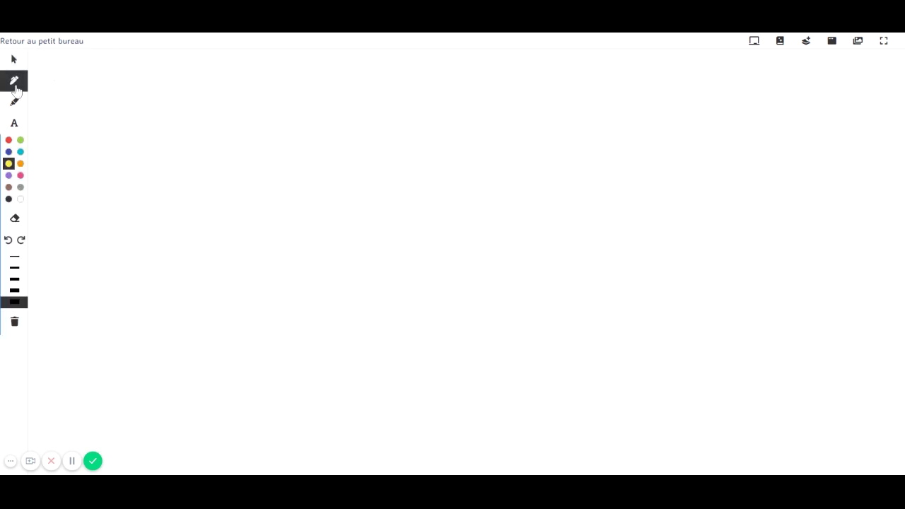
left_click(20, 140)
mouse_move(220, 150)
left_mouse_down()
mouse_move(229, 210)
mouse_move(414, 194)
mouse_move(476, 310)
mouse_move(562, 304)
left_mouse_up()
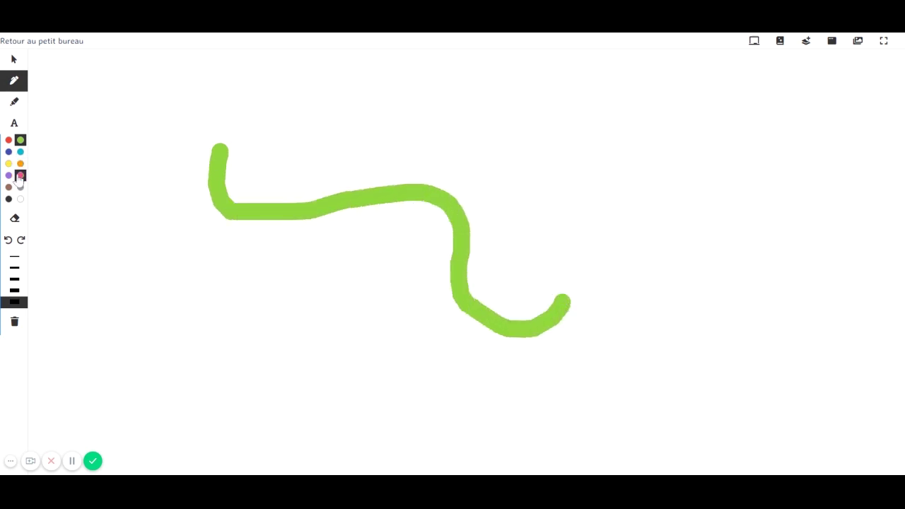
Step: Draw a thick yellow zigzag across the green curve with the highlighter
left_click(15, 106)
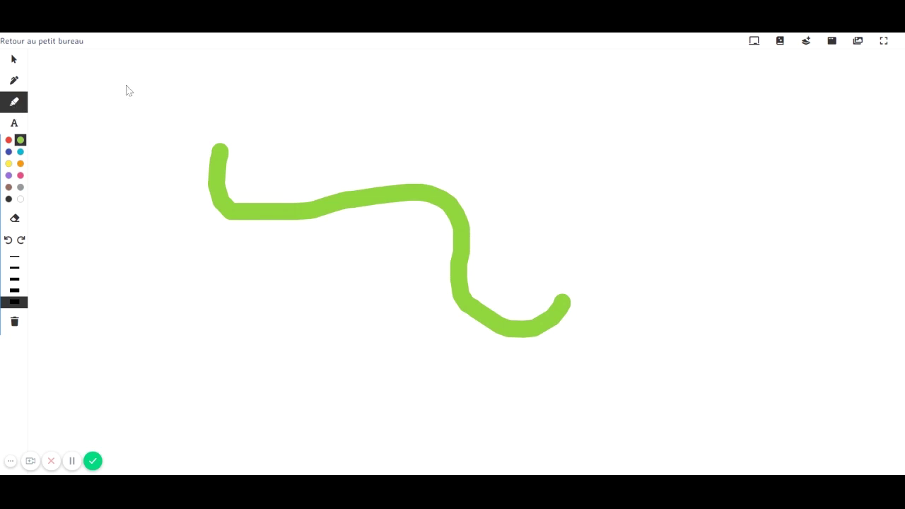
left_click(9, 164)
mouse_move(188, 126)
left_mouse_down()
mouse_move(212, 181)
mouse_move(290, 214)
mouse_move(457, 195)
mouse_move(495, 375)
left_mouse_up()
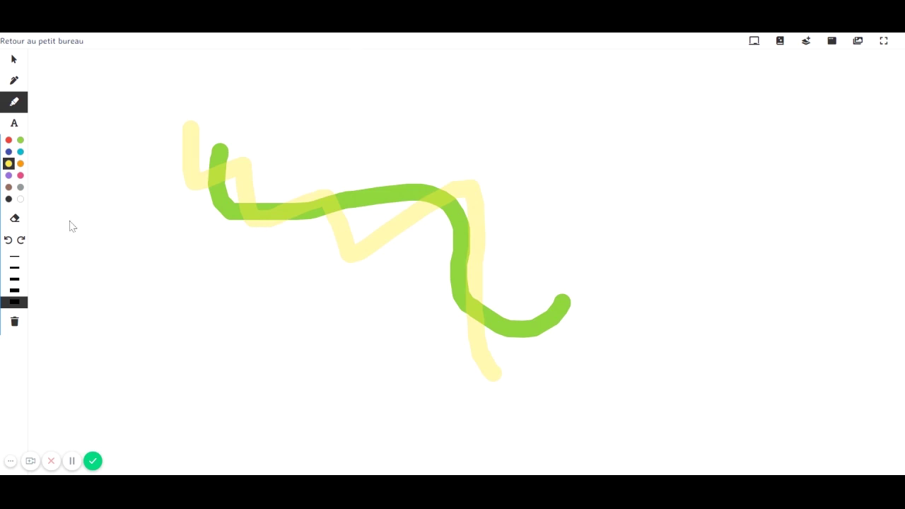
Step: Add the exercise text starting "Surligne les adjectifs dans le texte suivant :", followed by the passage about the car and the parcel
left_click(14, 124)
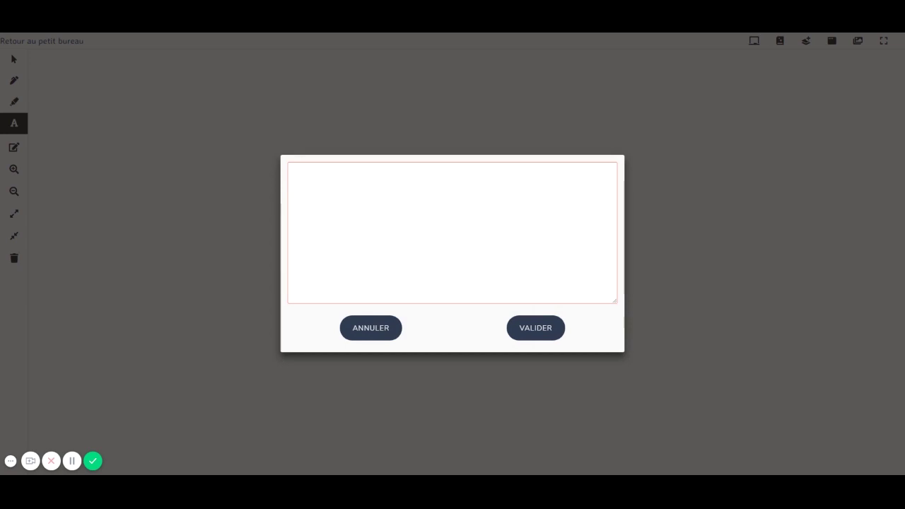
type("Surligne les adjectifs dans le texte suivant : Les feux d'une grosse voiture éclairent les vitres de la cuisine. Emile entend le crissement des pneus sur le gravier. Les chiens hargneux aboient. Une silhouette sombre descend lentement, elle s'approche de la porte et sonne : « Bonjour, c'est le facteur ! » Le colis est gros mais Emile arrive à le porter jusqu'au salon. Déposant le colis, il se demande ce qu'il peut contenir. Intéressé, il déchire le carton rigide et découvre son cadeau d'anniversaire. Ses parents vont être furieux !")
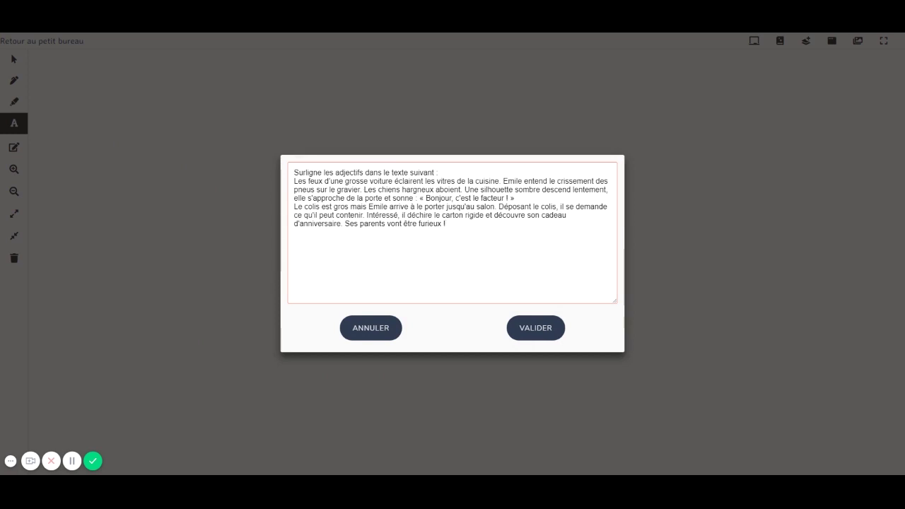
left_click(533, 337)
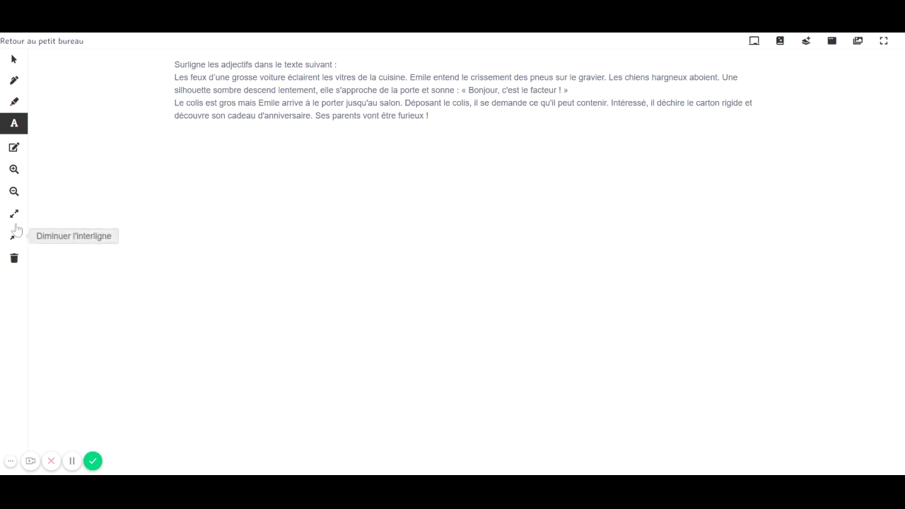
Step: Enlarge the exercise text by five size increments
left_click(14, 171)
left_click(15, 171)
left_click(14, 170)
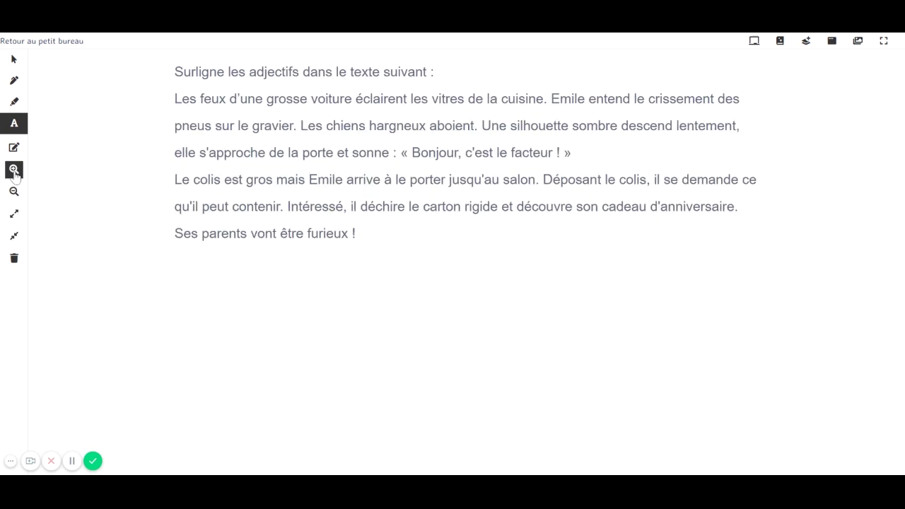
left_click(14, 171)
left_click(14, 171)
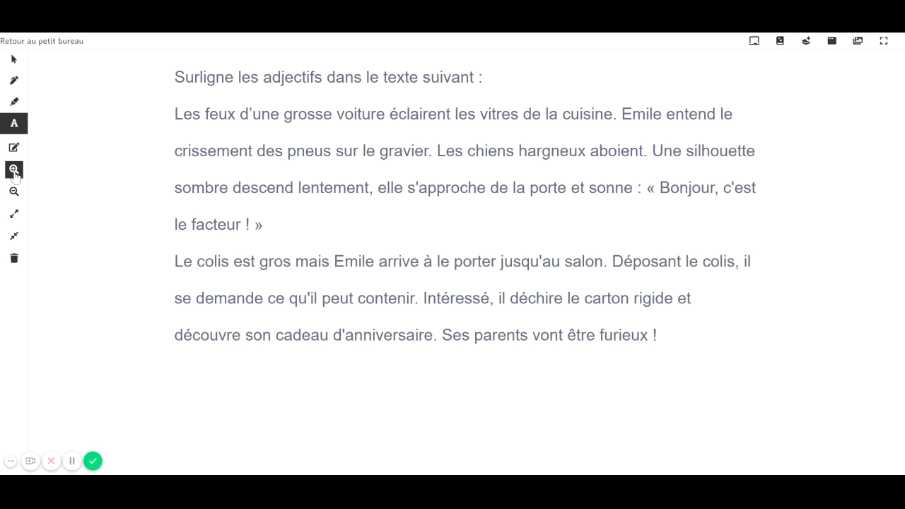
Step: Increase the line spacing of the exercise text by four increments
left_click(14, 214)
left_click(14, 214)
left_click(14, 213)
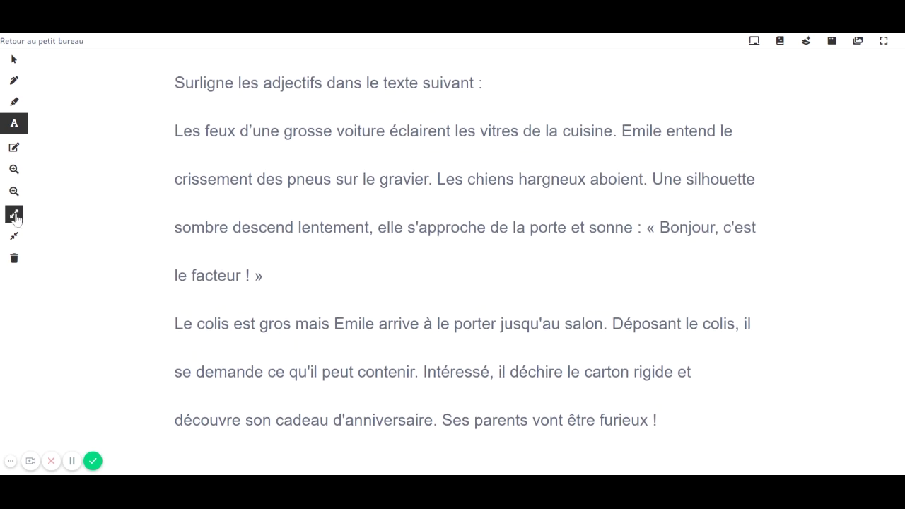
left_click(14, 213)
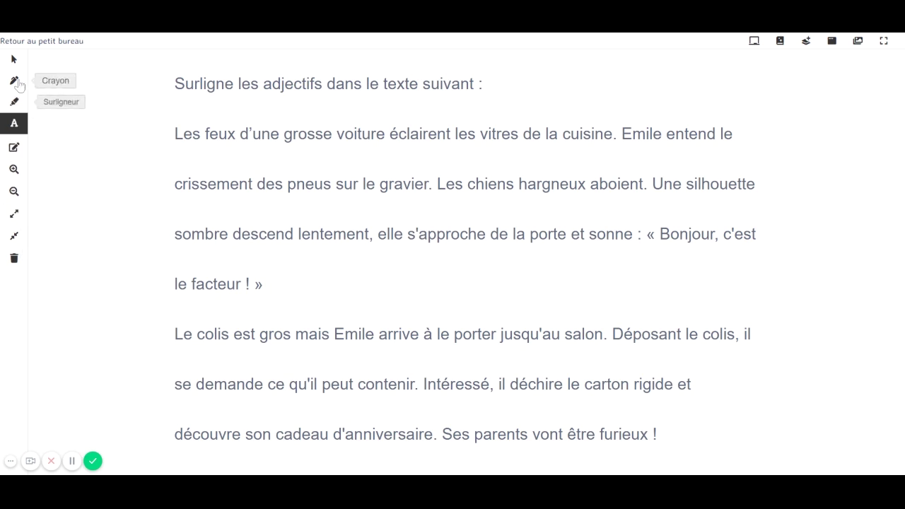
Step: Clear the green and yellow practice strokes covering the exercise text
left_click(15, 103)
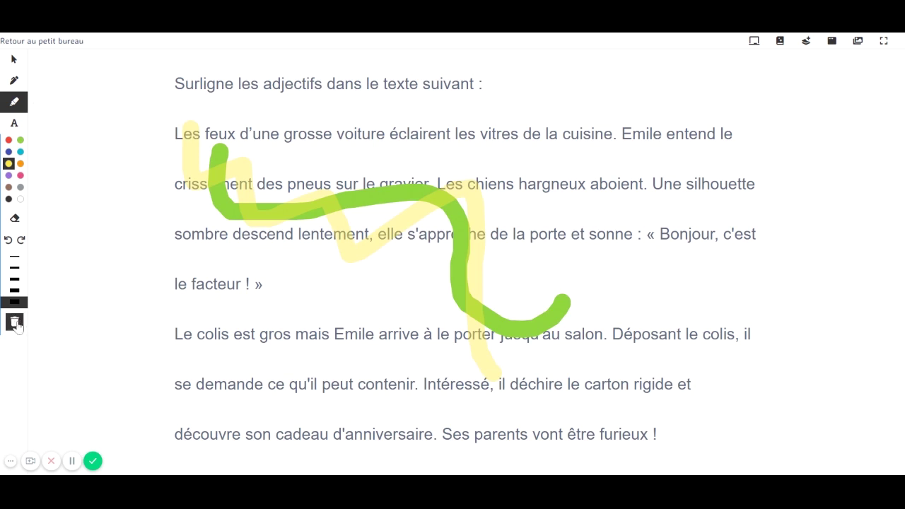
left_click(15, 323)
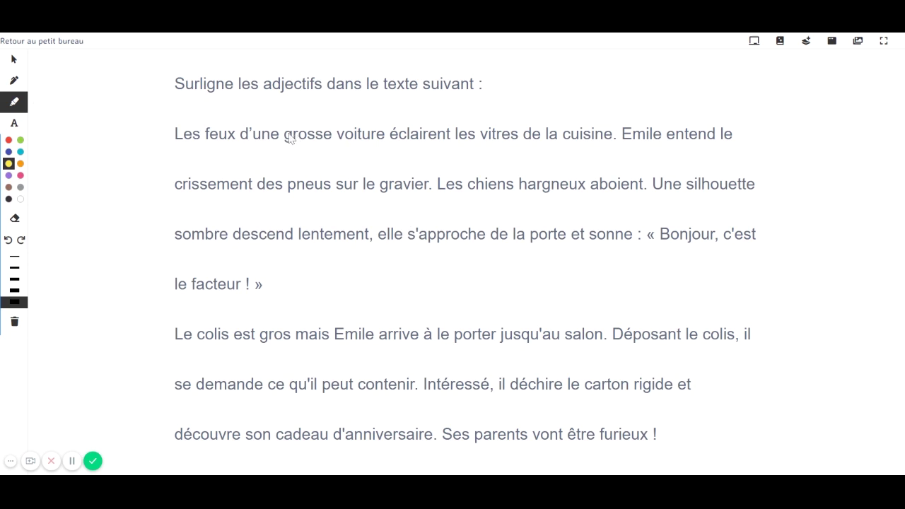
Step: Highlight the adjectives "grosse" and "hargneux" in yellow, and clear the highlights again
left_click_drag(290, 138, 331, 138)
left_click_drag(526, 190, 582, 190)
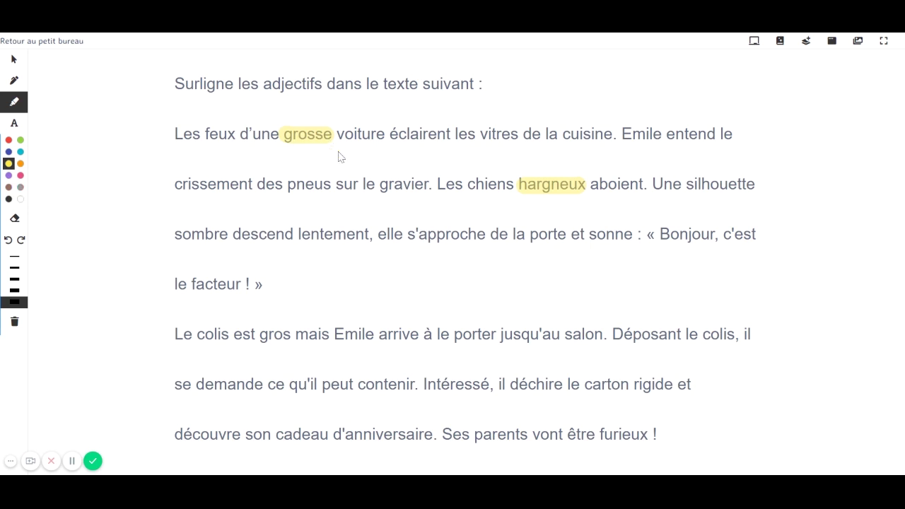
left_click(14, 321)
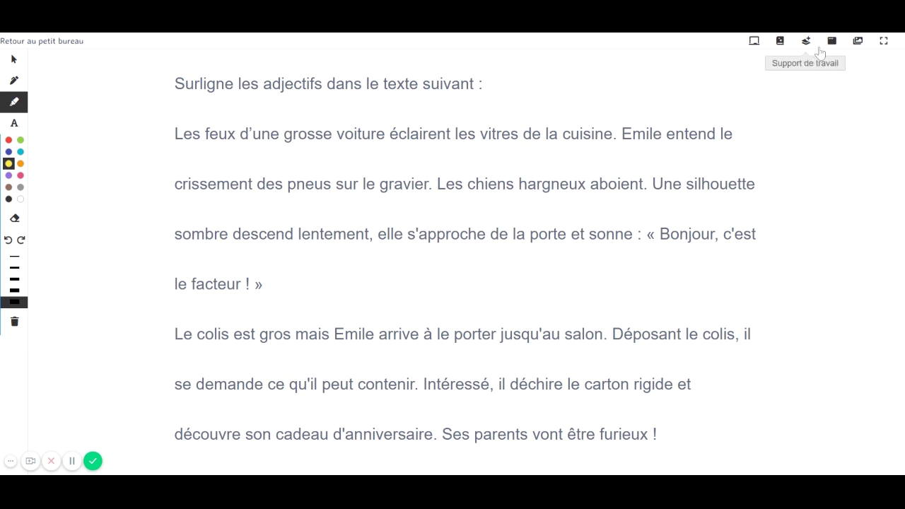
left_click(755, 42)
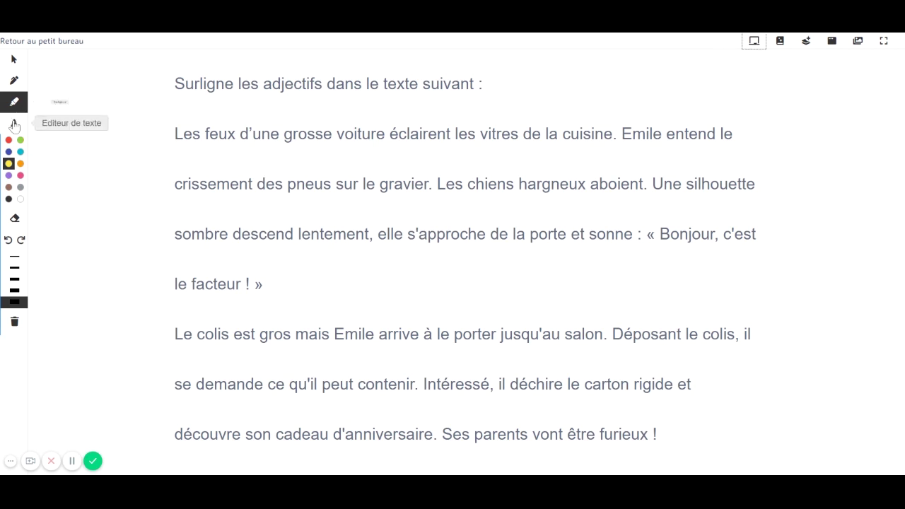
Step: Open the interactive activity "Droite graduée" from the Numération section of Mathématiques
left_click(779, 42)
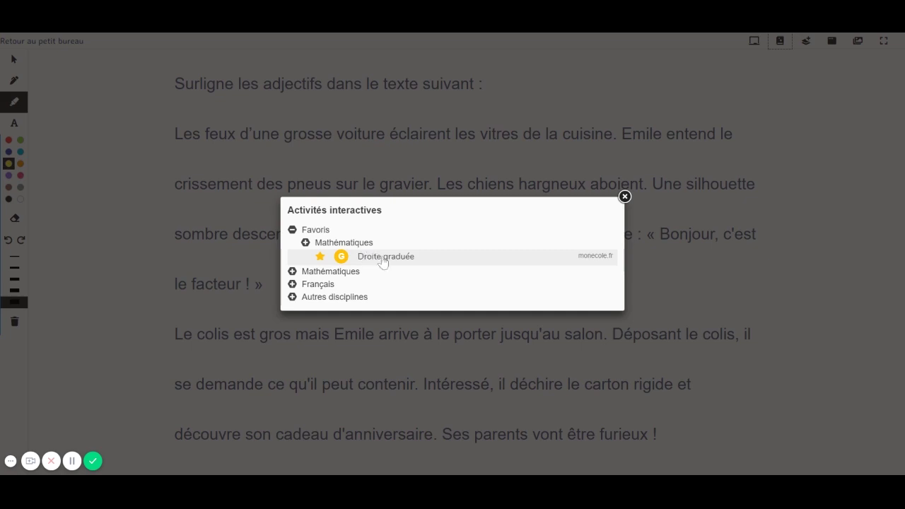
left_click(325, 273)
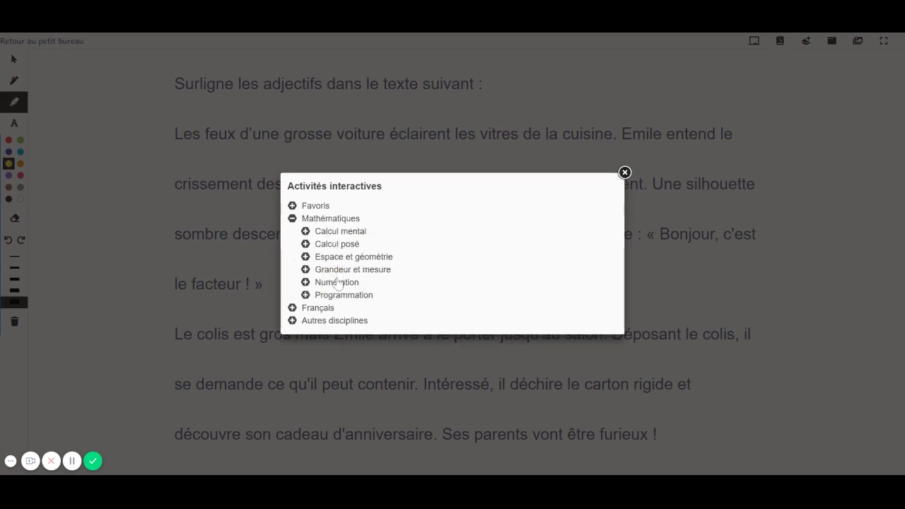
left_click(337, 283)
scroll(388, 177, "down", 1)
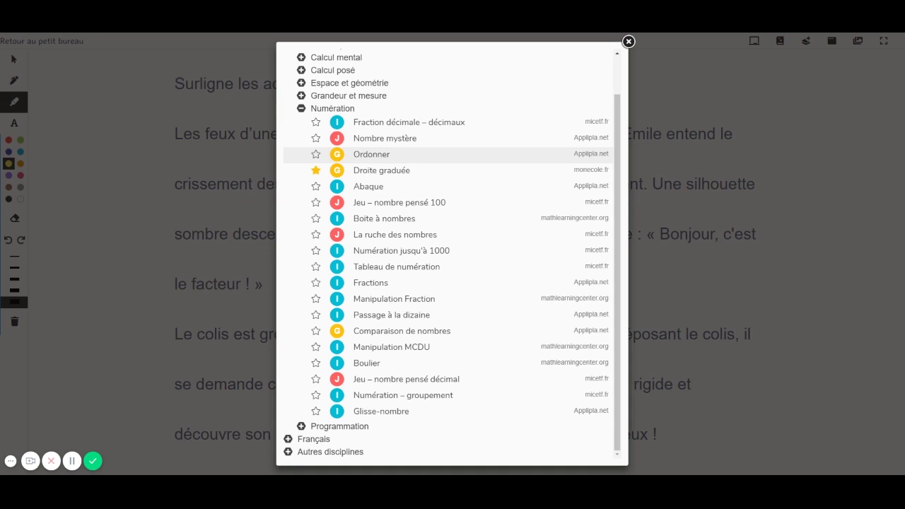
left_click(380, 177)
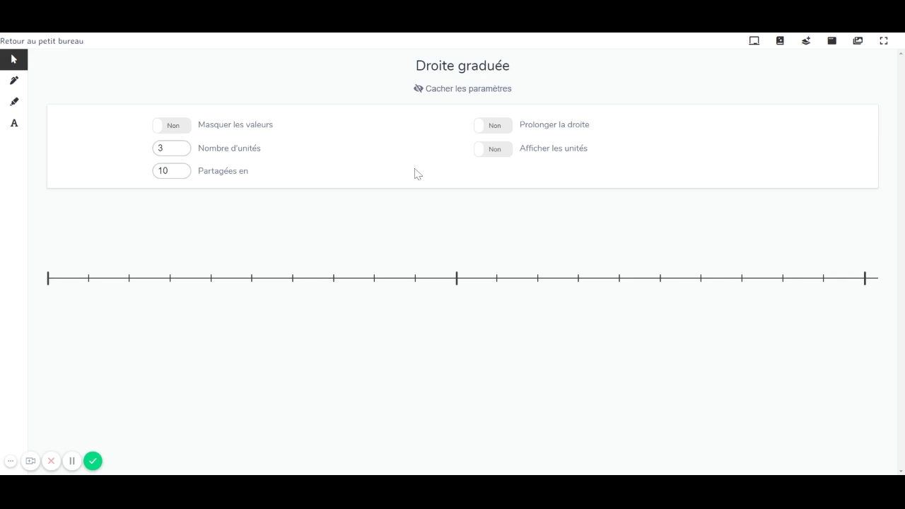
Step: Set the number line to 5 units and reduce the divisions until no graduations remain within each unit
left_click(187, 146)
left_click(188, 145)
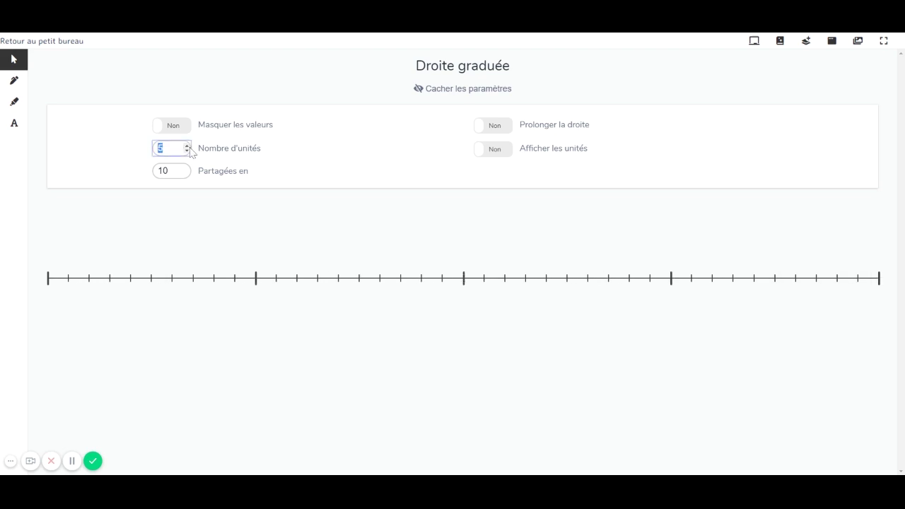
left_click(186, 174)
left_click(186, 174)
left_click(186, 174)
left_click(187, 174)
left_click(186, 174)
left_click(187, 174)
left_click(187, 174)
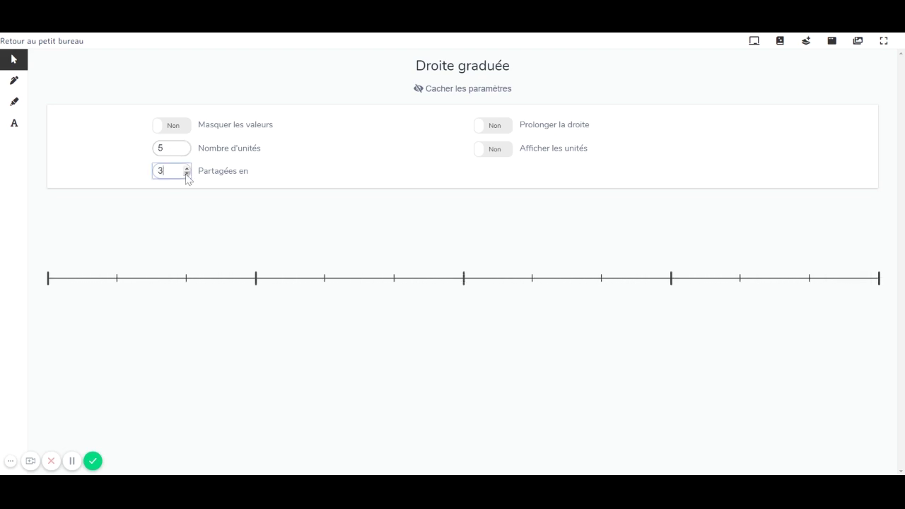
left_click(186, 174)
left_click(187, 174)
Step: Turn the line extension on and back off, and hide the number line's parameters
left_click(503, 134)
left_click(502, 133)
left_click(448, 91)
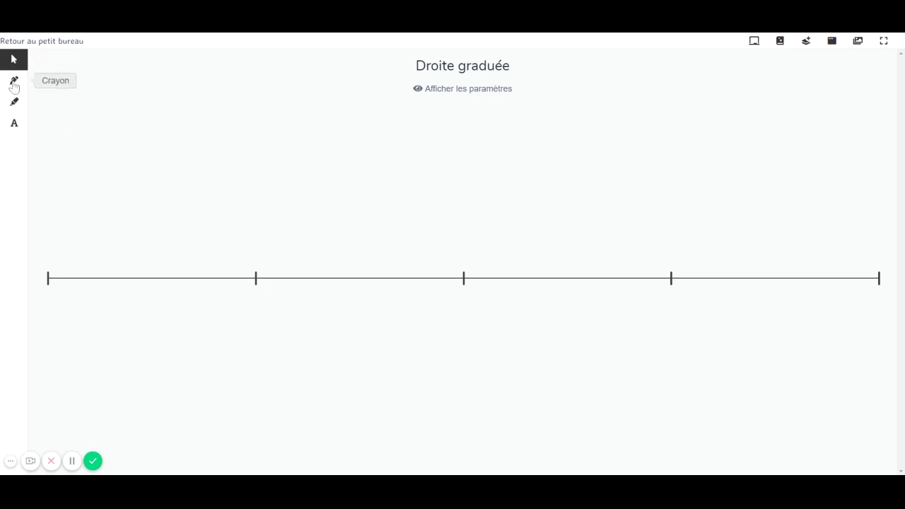
Step: With the thin black pencil, write a 0 above the line's start and draw an upward arrow below its middle graduation
left_click(13, 82)
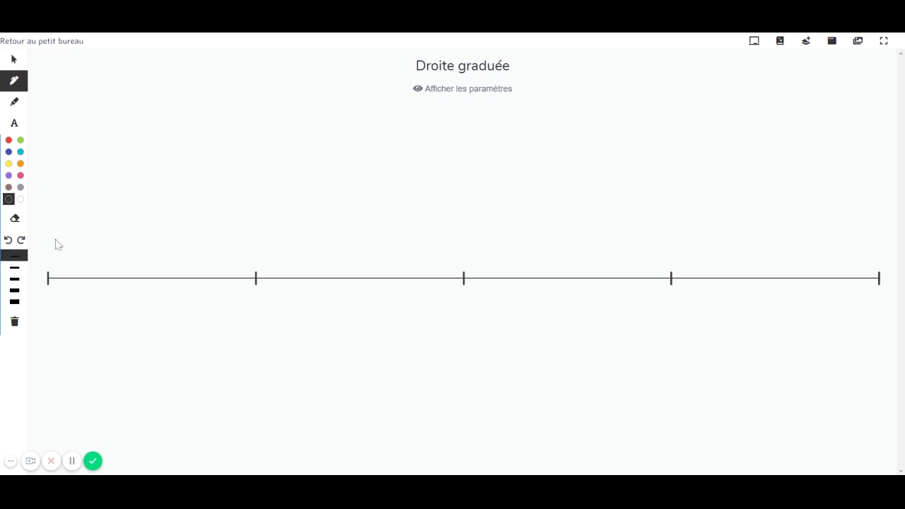
mouse_move(52, 238)
left_mouse_down()
mouse_move(54, 252)
mouse_move(74, 254)
mouse_move(58, 236)
mouse_move(54, 243)
left_mouse_up()
mouse_move(452, 298)
left_mouse_down()
mouse_move(466, 293)
mouse_move(480, 303)
mouse_move(465, 348)
left_mouse_up()
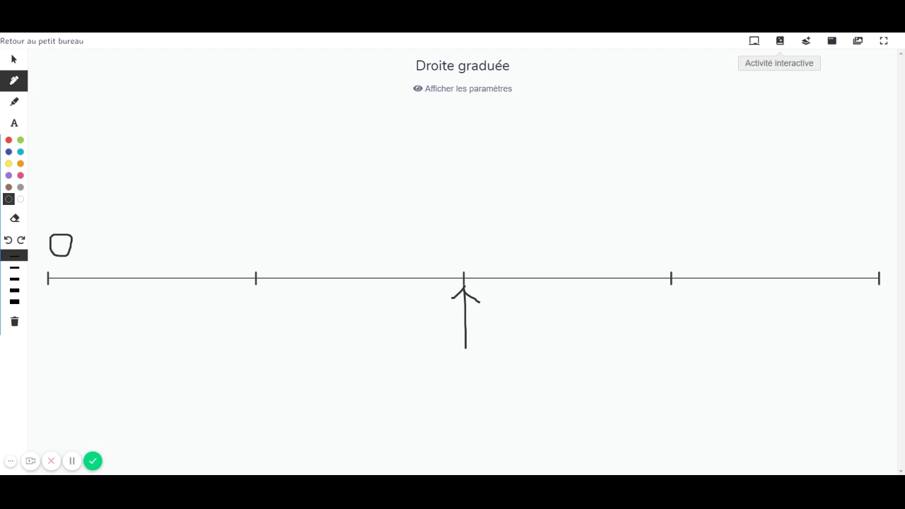
Step: Apply the sky, grass and earth work background at size 4 and clear the pencil marks from the board
left_click(806, 44)
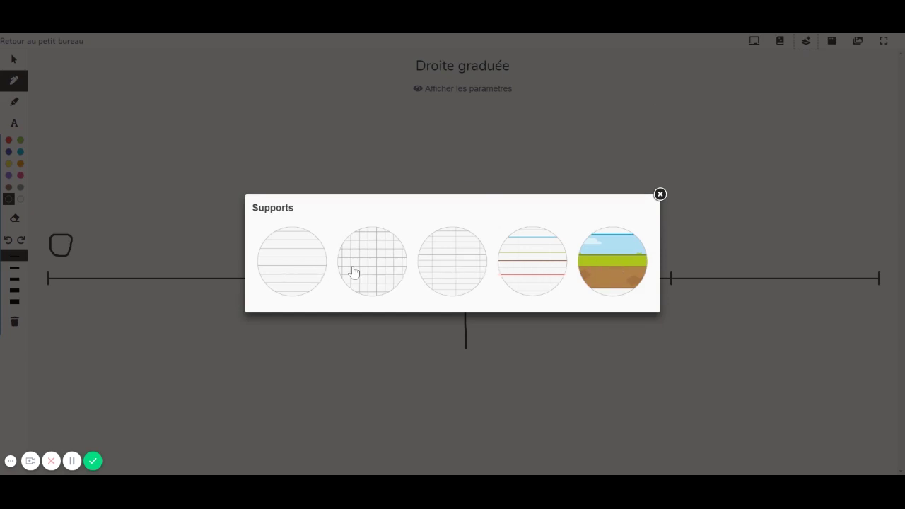
left_click(615, 260)
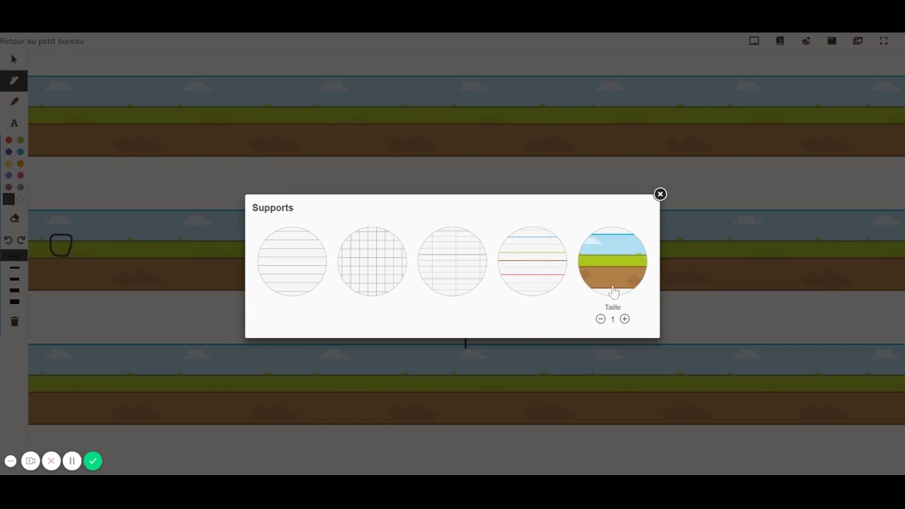
left_click(624, 319)
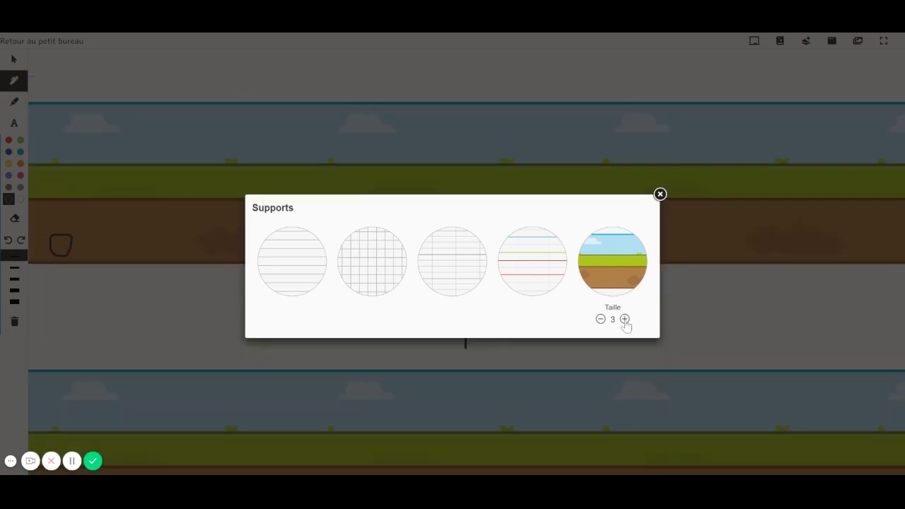
left_click(625, 319)
left_click(624, 319)
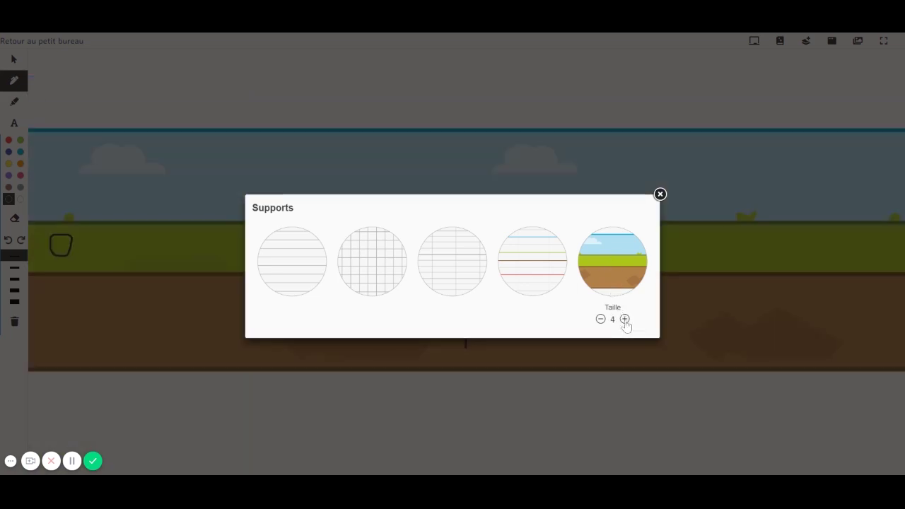
left_click(660, 195)
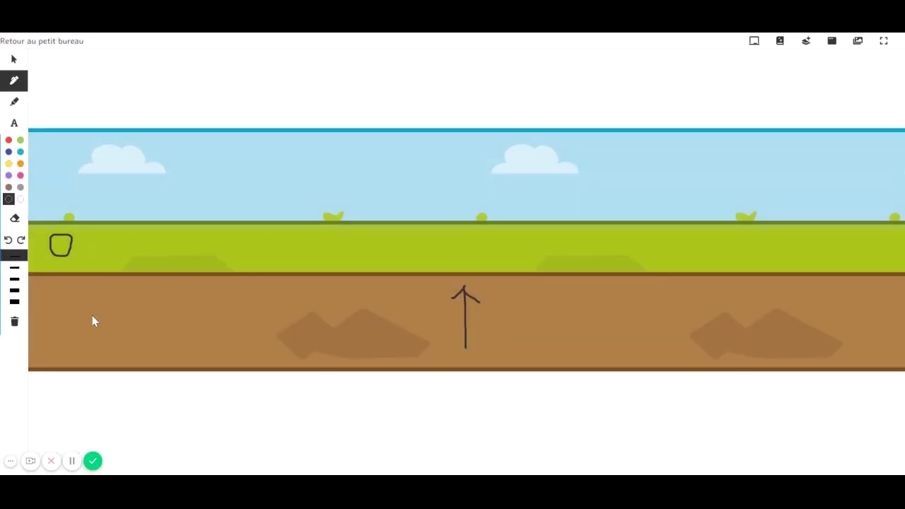
left_click(14, 322)
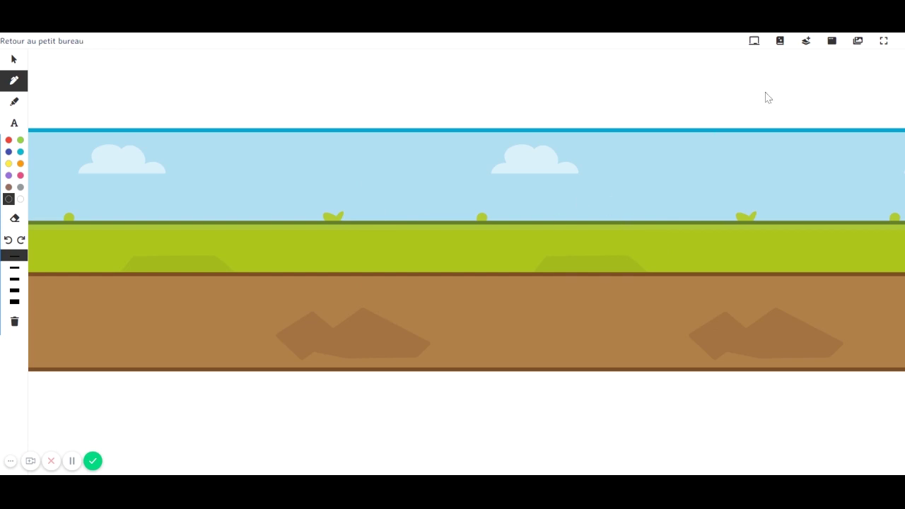
Step: Display the "Cahier de textes" widget on the board
left_click(832, 44)
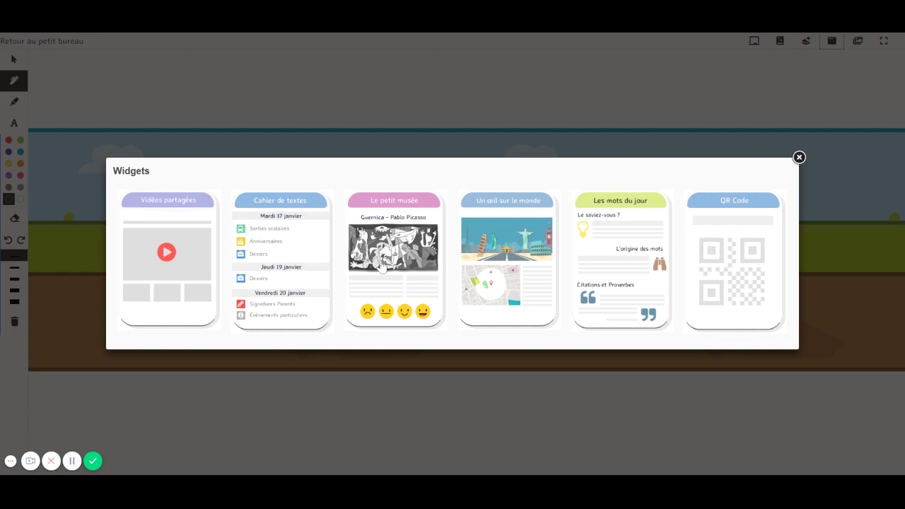
left_click(296, 267)
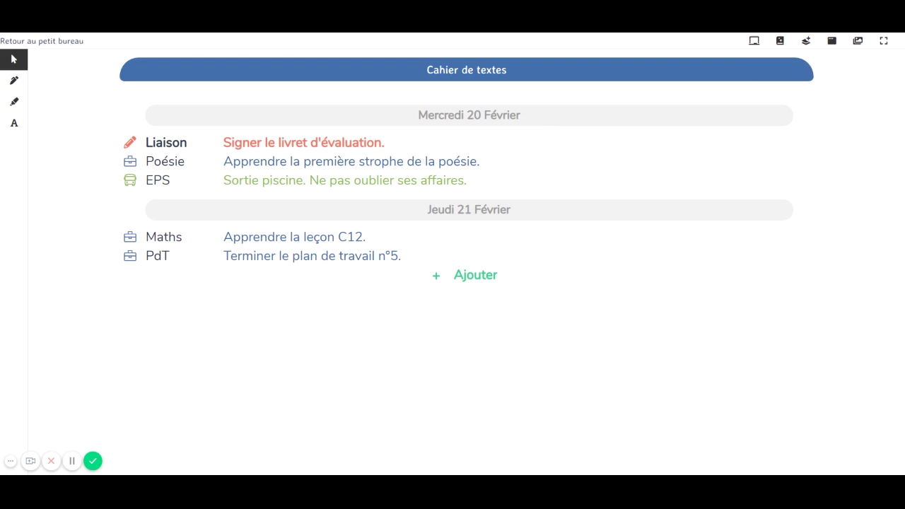
Step: Add the 2 € coin from the Monnaie image catalogue, enlarge it on the board, and delete it
left_click(857, 44)
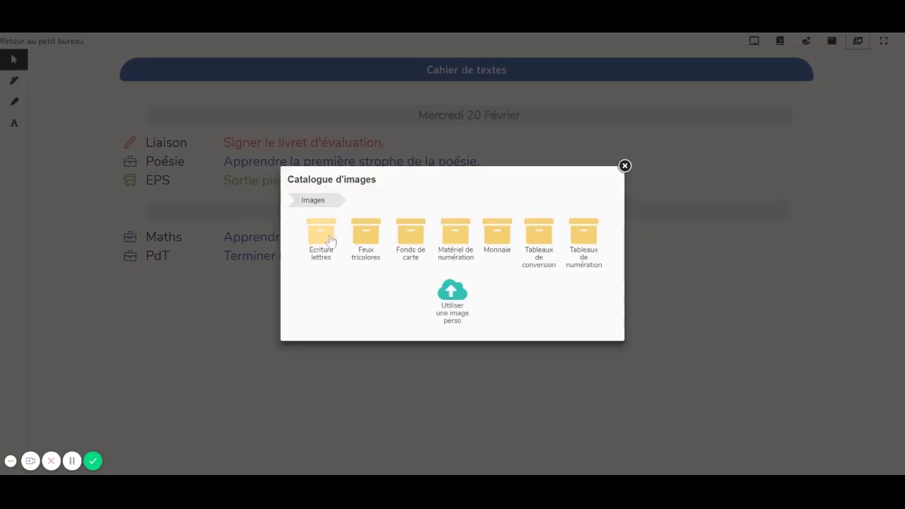
left_click(498, 242)
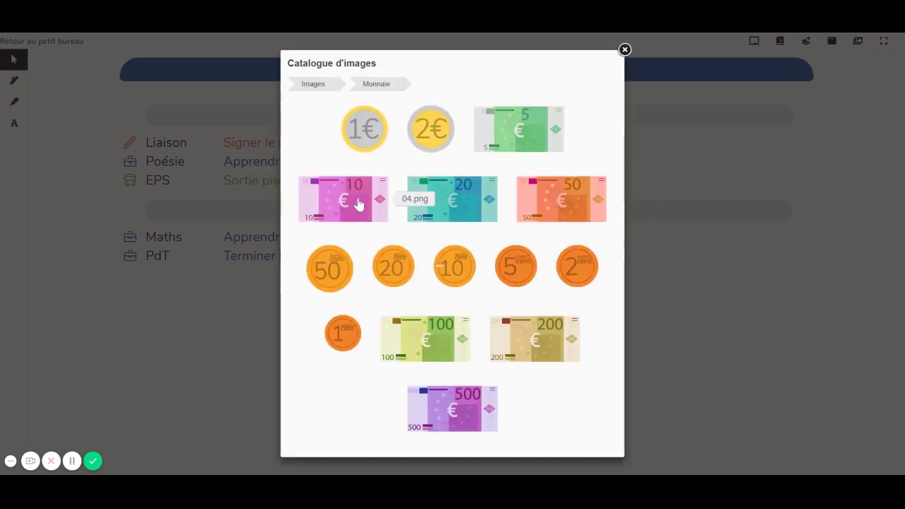
left_click(426, 141)
mouse_move(81, 98)
left_click_drag(81, 97, 284, 181)
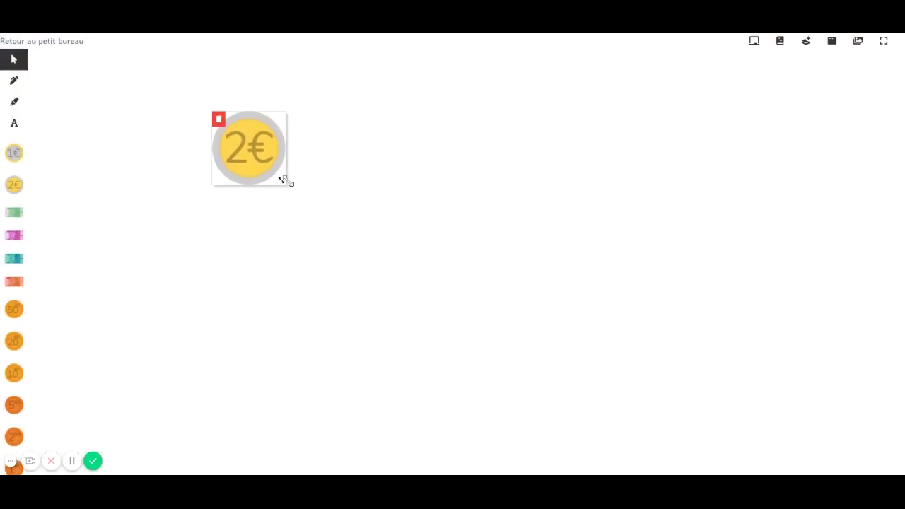
left_click(217, 119)
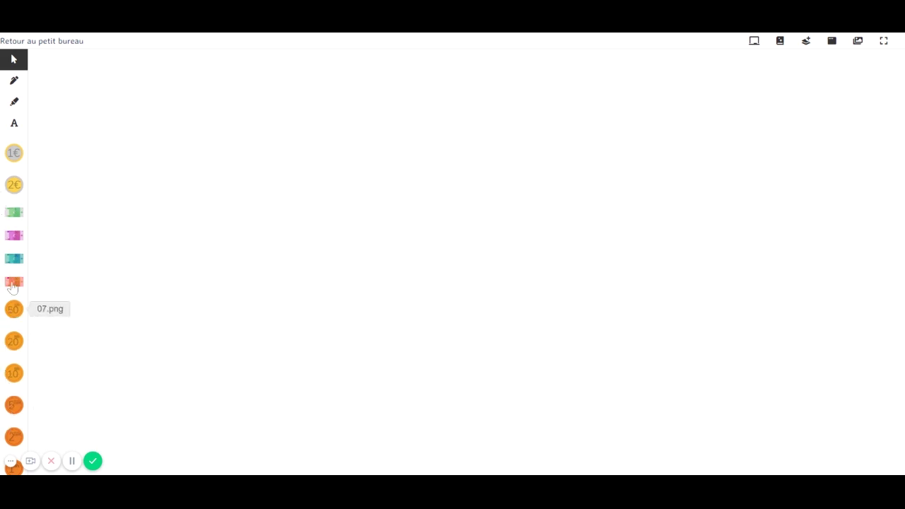
Step: Add a 50 € note and a 1 € coin to the board and arrange them with the coin left of the note
left_click(11, 282)
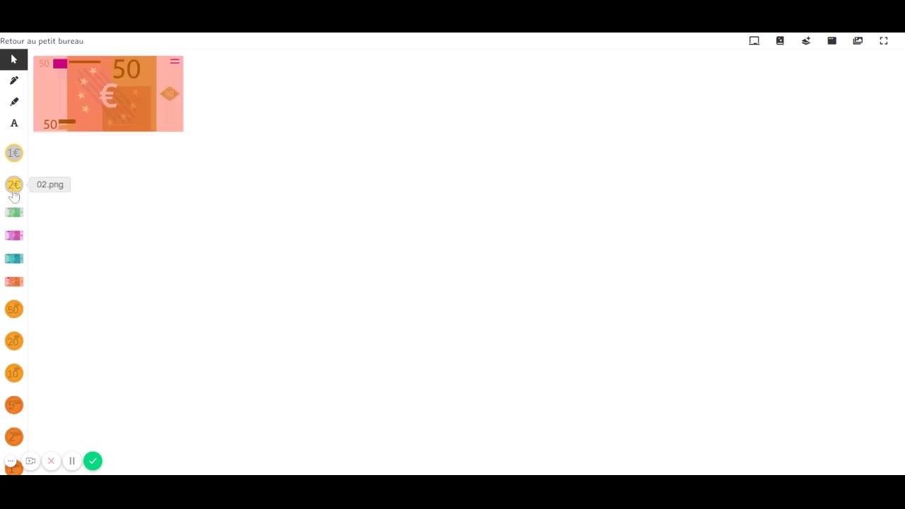
left_click(14, 153)
left_click_drag(61, 80, 243, 177)
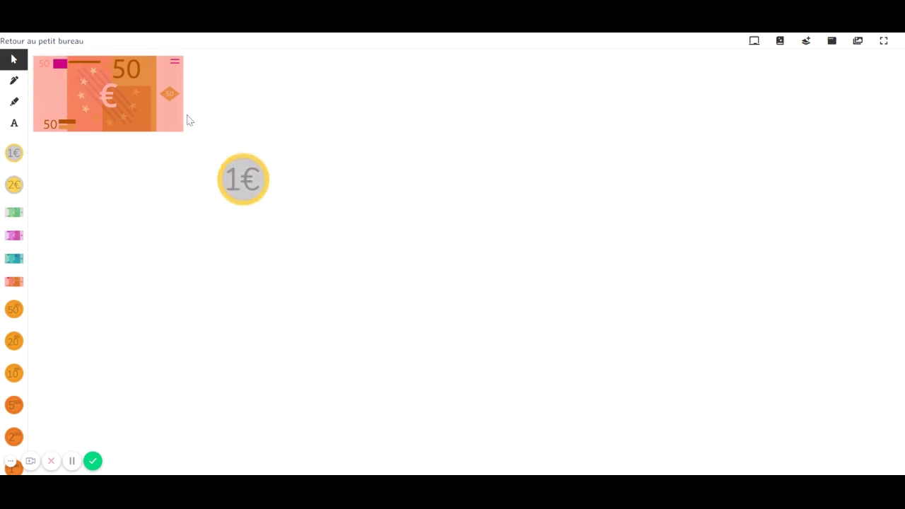
left_click_drag(169, 106, 436, 146)
left_click_drag(233, 181, 203, 168)
left_click_drag(370, 153, 360, 198)
left_click(233, 178)
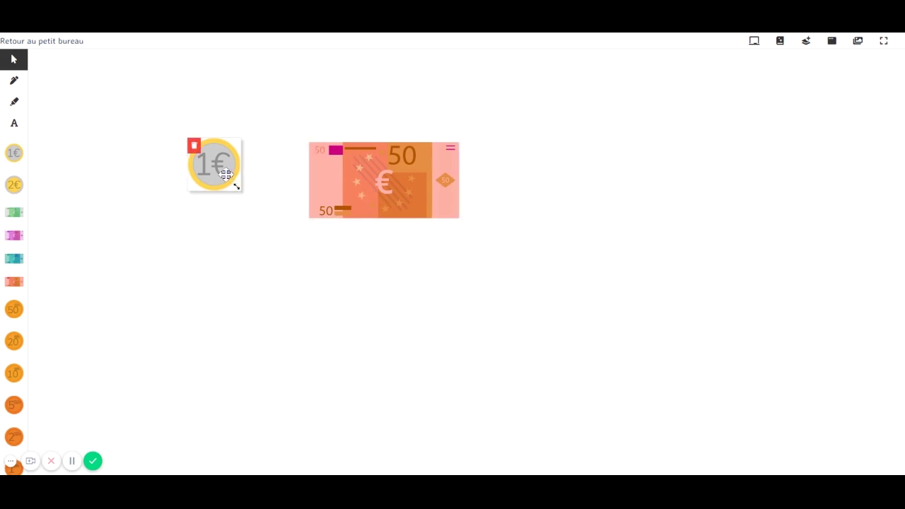
left_click(70, 146)
Step: Insert the outlined cursive letter i from the Ecriture lettres images and place it to the right of the 50 € note
left_click(858, 41)
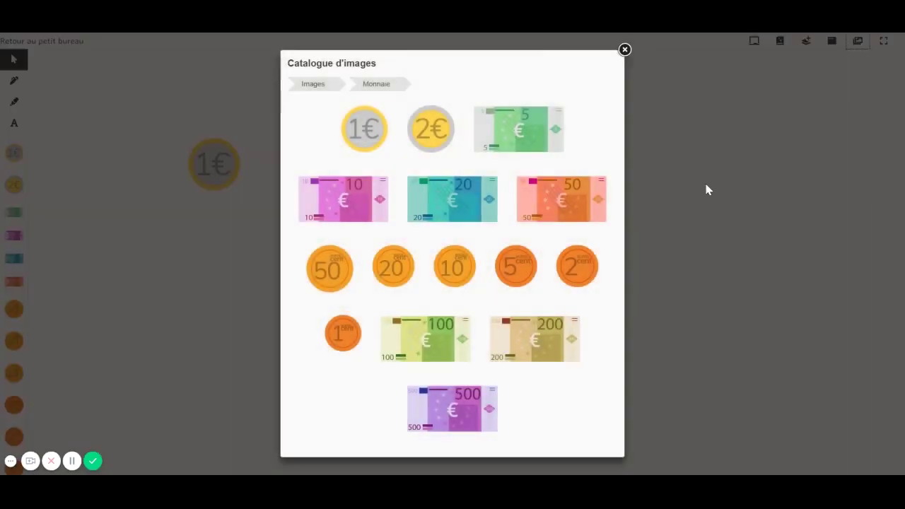
left_click(317, 87)
left_click(324, 234)
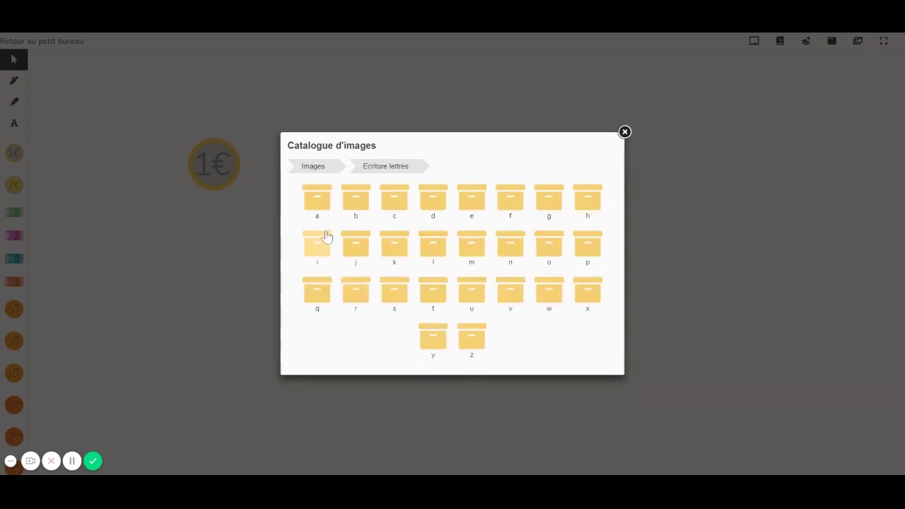
left_click(326, 250)
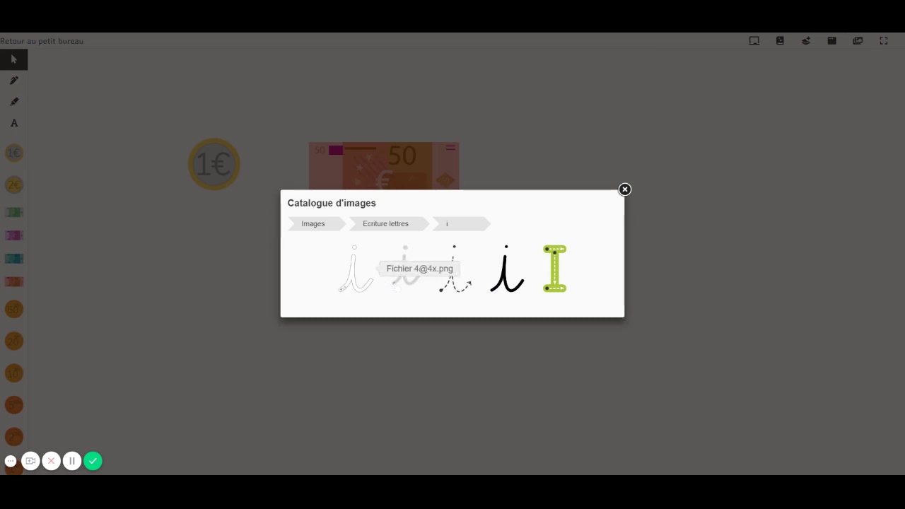
left_click(360, 288)
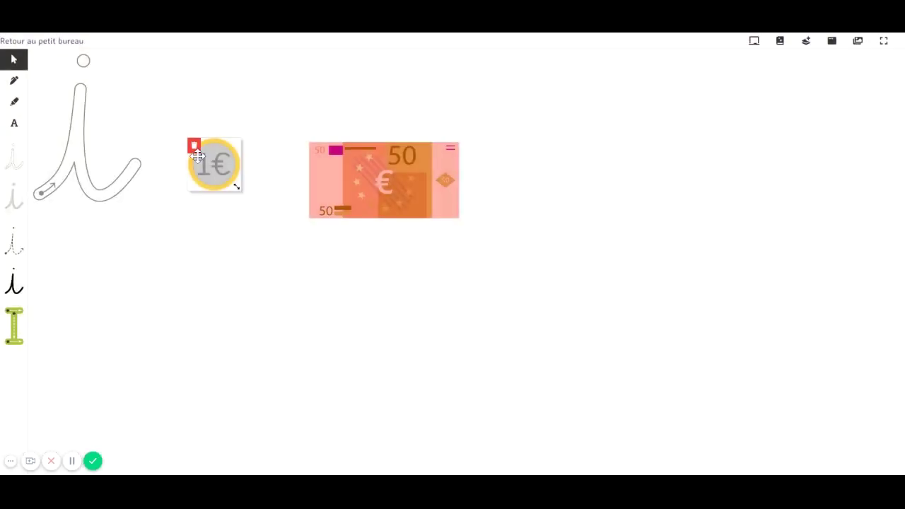
left_click_drag(101, 176, 599, 276)
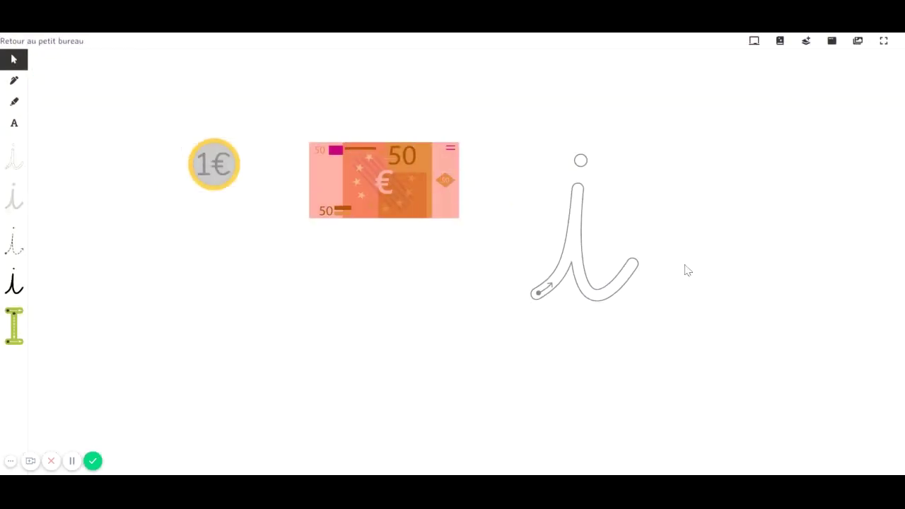
Step: Examine the France base maps in the Fonds de carte folder of the image catalogue
left_click(857, 41)
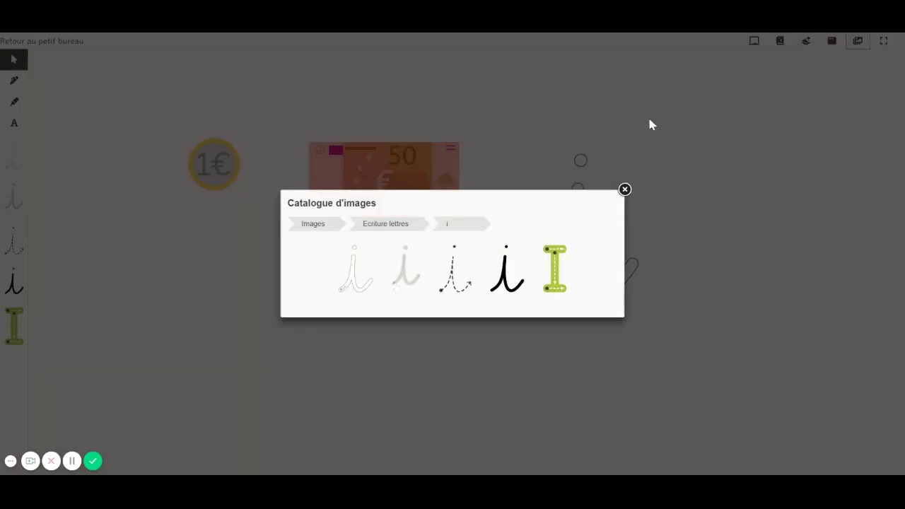
left_click(366, 224)
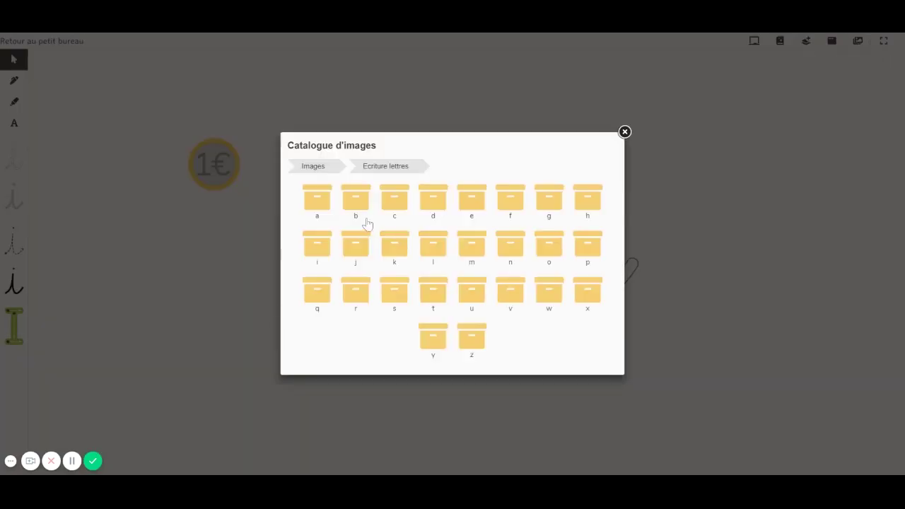
left_click(330, 170)
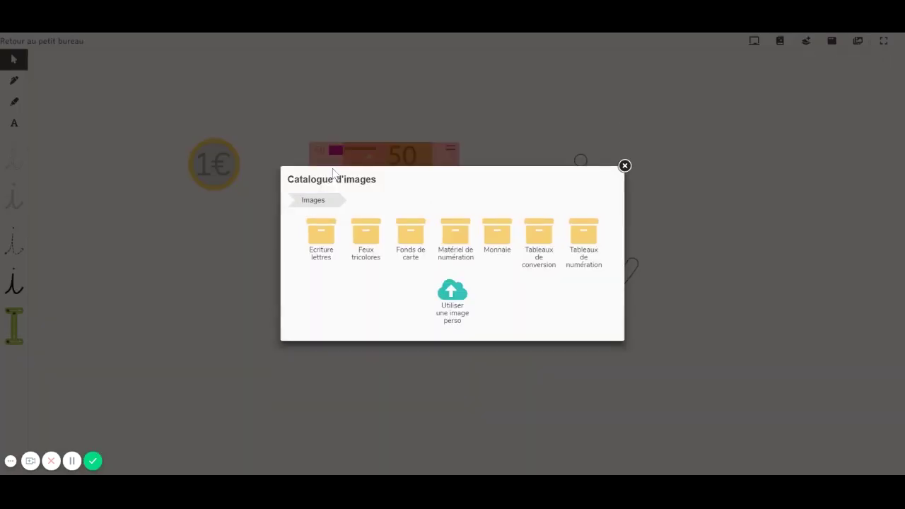
left_click(412, 237)
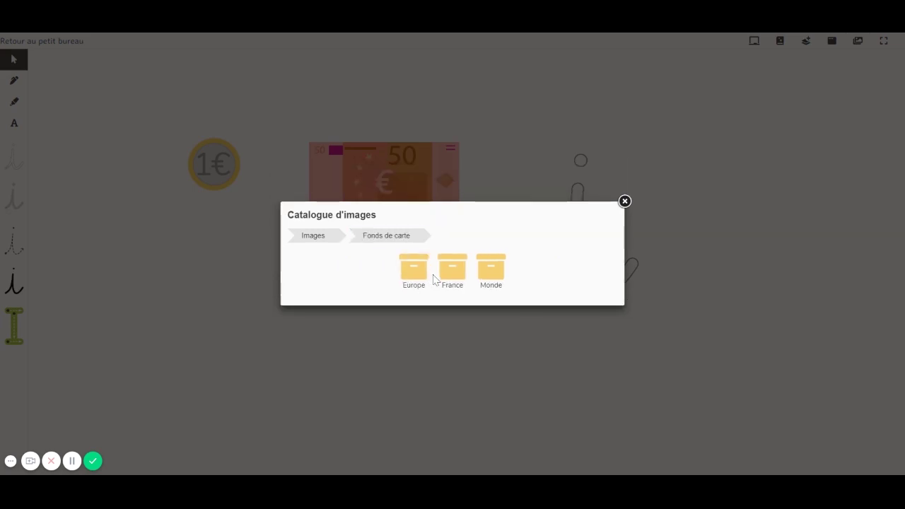
left_click(451, 276)
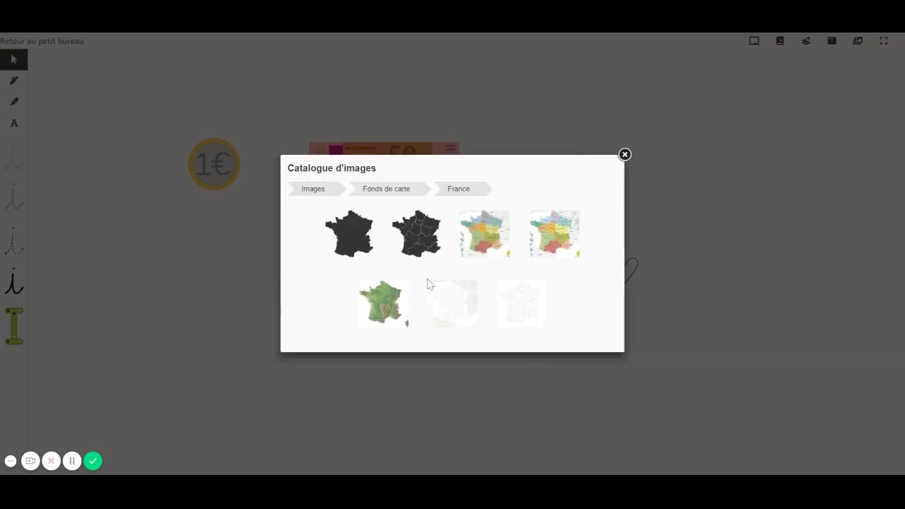
left_click(401, 189)
left_click(336, 244)
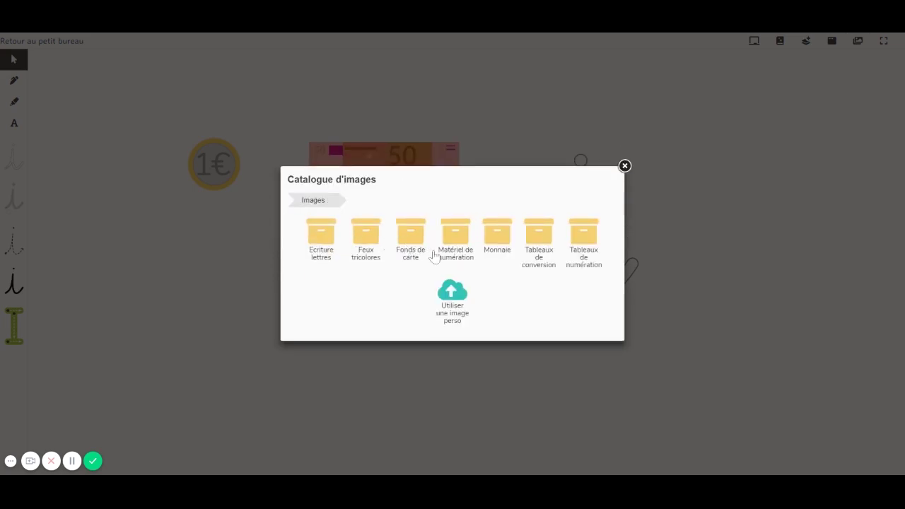
Step: Insert the Milliers, Centaines, Dizaines, Unités table from Tableaux de numération and place it over the right part of the board
left_click(582, 240)
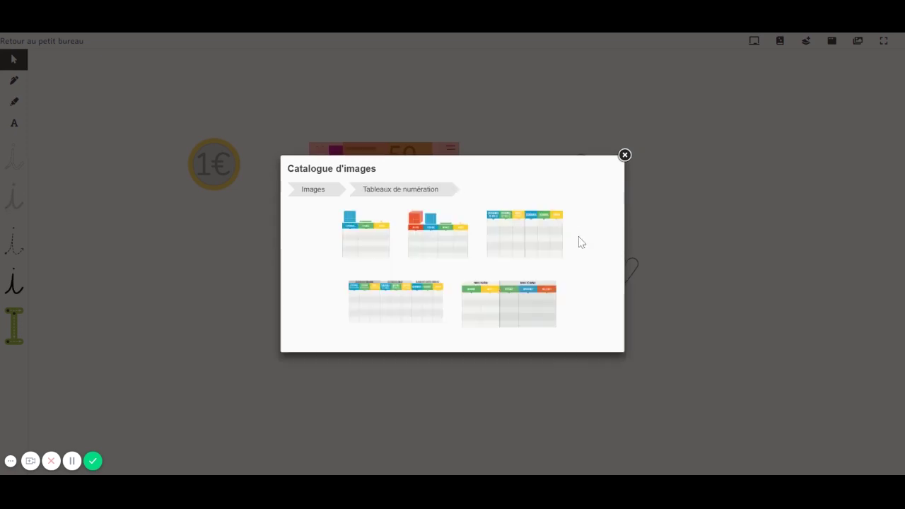
left_click(429, 238)
left_click_drag(373, 242, 660, 327)
Step: Delete the 1 € coin and the outlined letter i, and centre the numeration table on the board
left_click(214, 164)
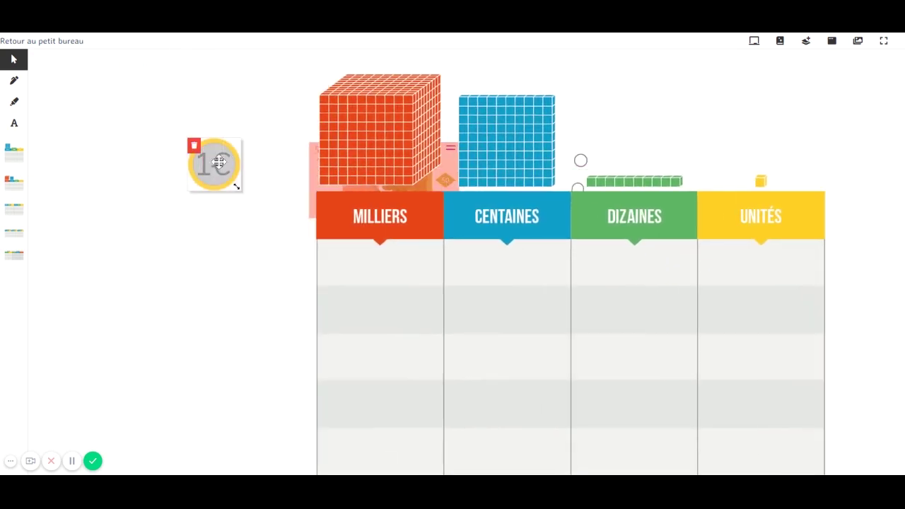
left_click(195, 147)
left_click(336, 253)
mouse_move(335, 254)
left_mouse_down()
mouse_move(453, 248)
mouse_move(162, 257)
left_mouse_up()
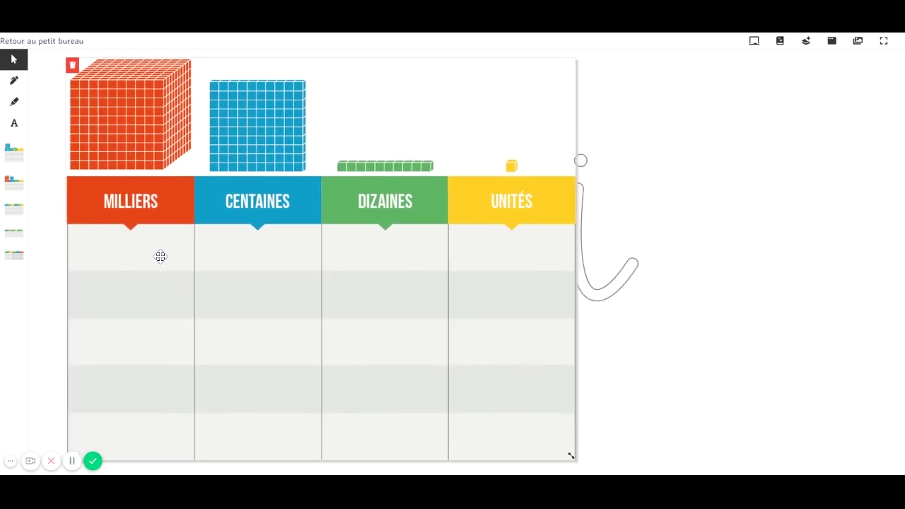
left_click(587, 263)
left_click_drag(595, 264, 672, 262)
left_click(614, 158)
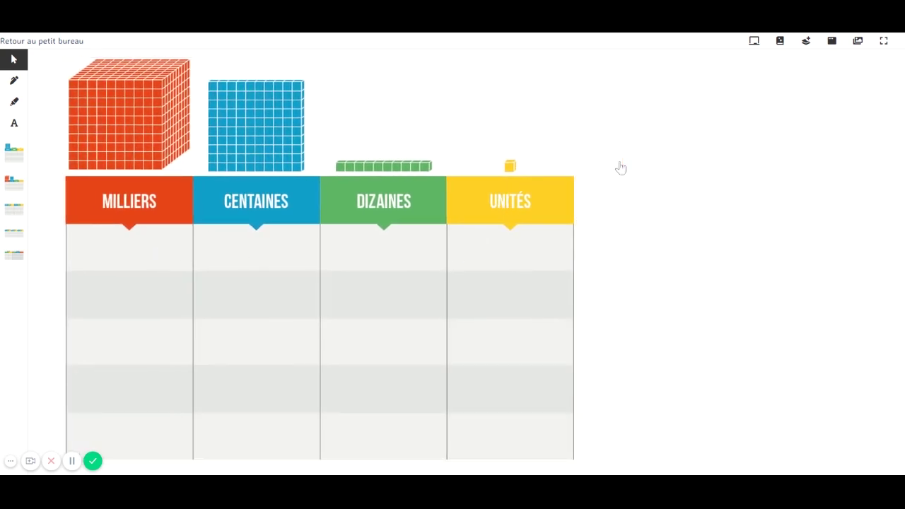
left_click_drag(393, 251, 531, 247)
left_click(198, 226)
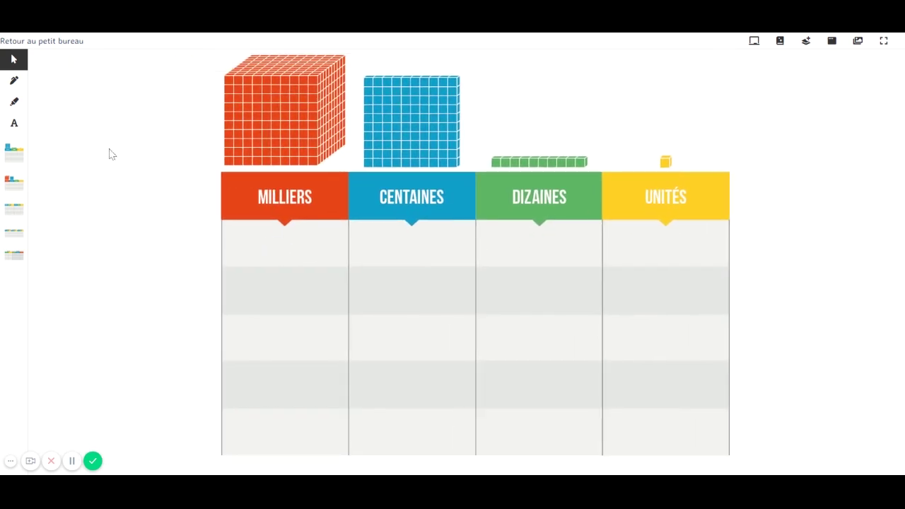
Step: With the second-thinnest black pencil, write 3, 0 and 1 under Centaines, Dizaines and Unités in the table's first row
left_click(14, 82)
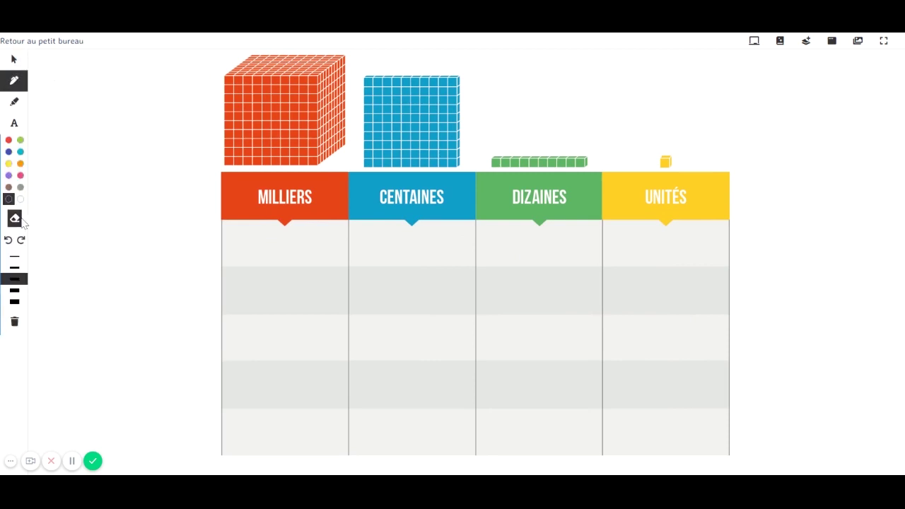
left_click(15, 268)
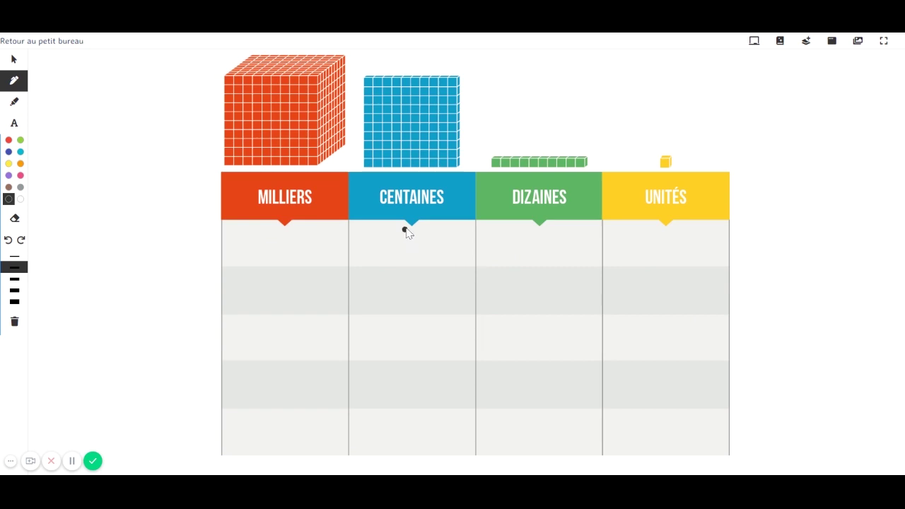
mouse_move(406, 229)
left_mouse_down()
mouse_move(421, 249)
mouse_move(402, 261)
left_mouse_up()
mouse_move(546, 233)
left_mouse_down()
mouse_move(557, 263)
mouse_move(544, 240)
left_mouse_up()
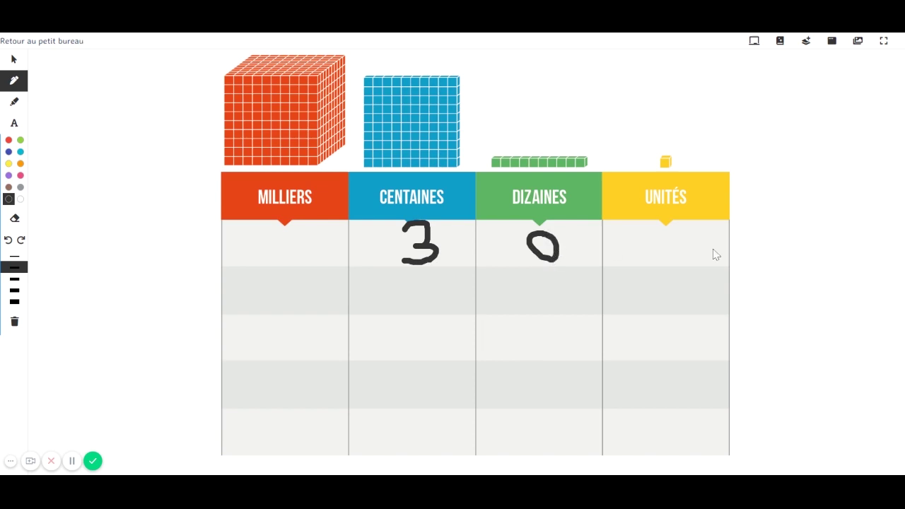
mouse_move(652, 244)
left_mouse_down()
mouse_move(667, 228)
mouse_move(676, 262)
left_mouse_up()
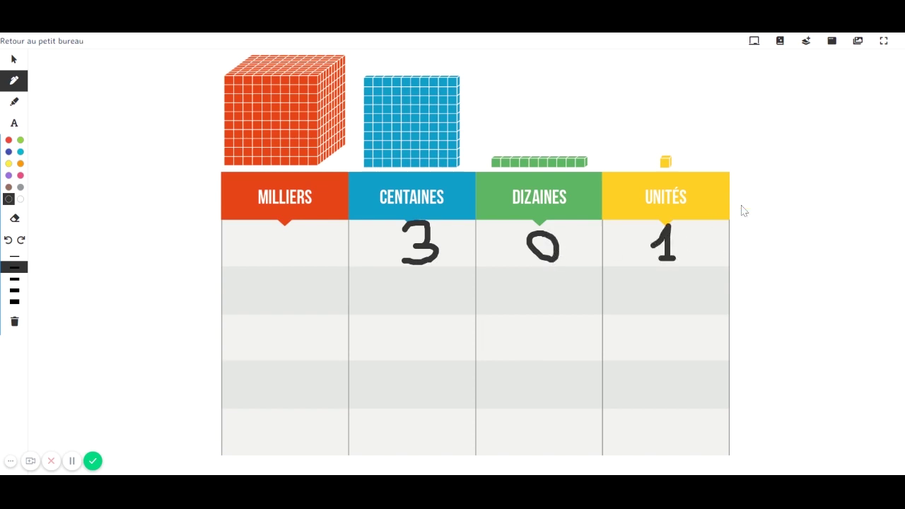